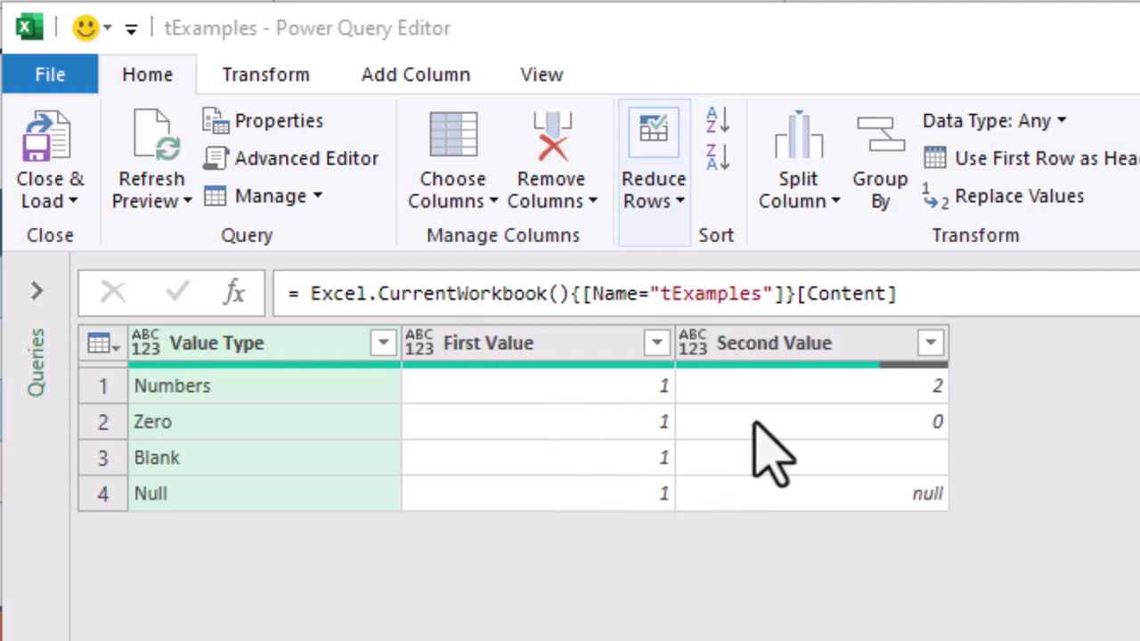
Inspect the Second Value cells in the Numbers, Zero, Blank and Null rows.
click(827, 385)
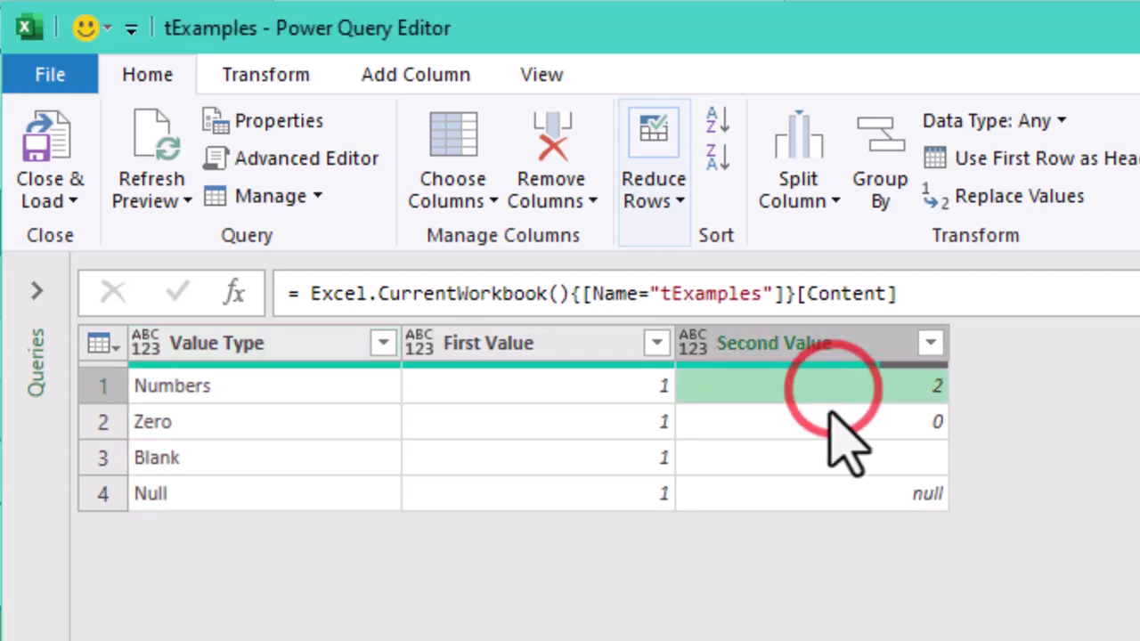
click(826, 424)
click(814, 456)
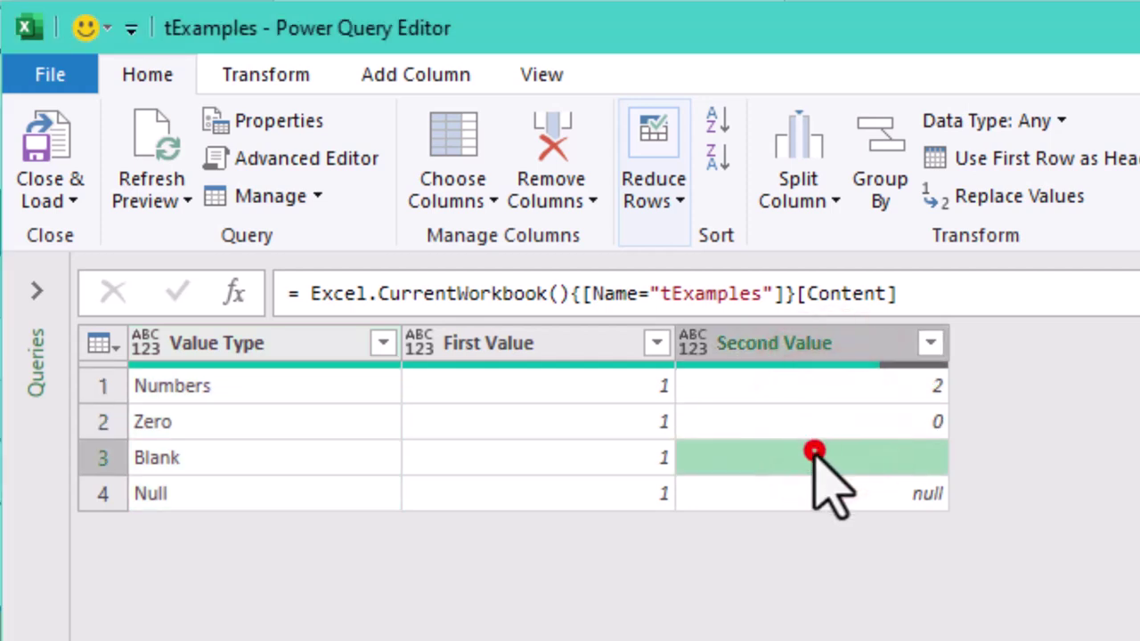
click(768, 494)
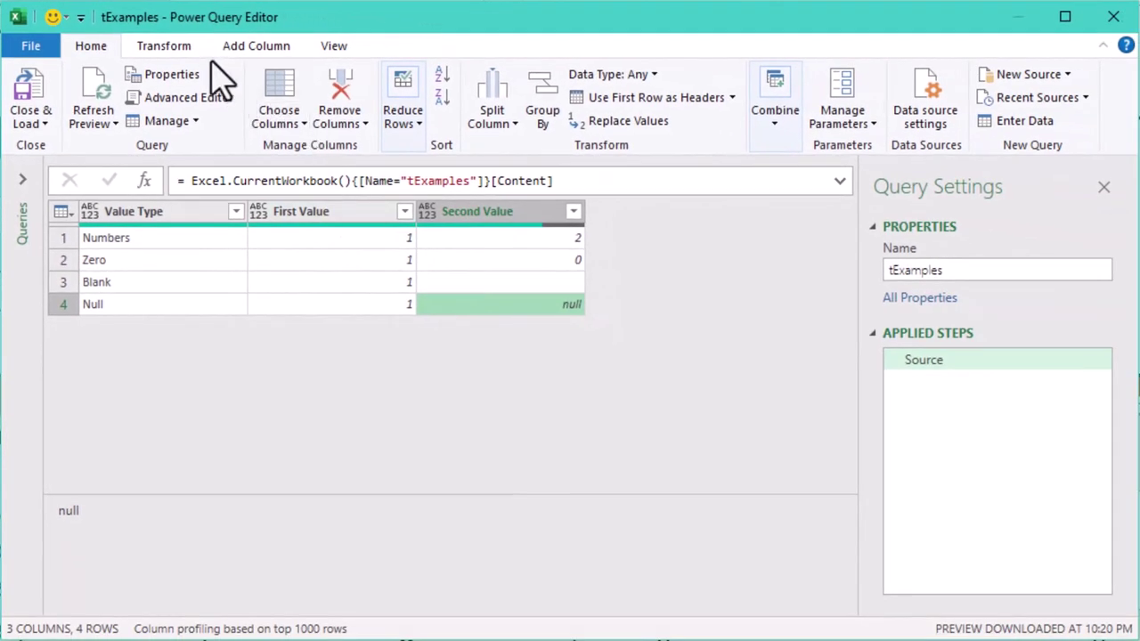
Add a custom column named Sum with the formula [First Value]+[Second Value].
click(261, 52)
click(108, 102)
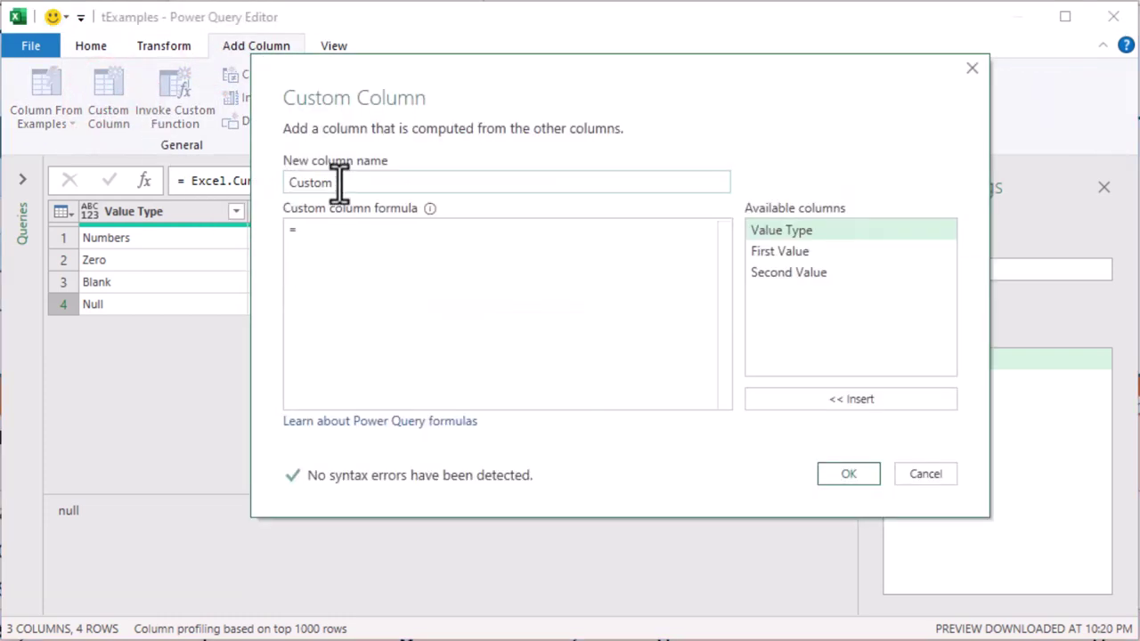
double_click(338, 182)
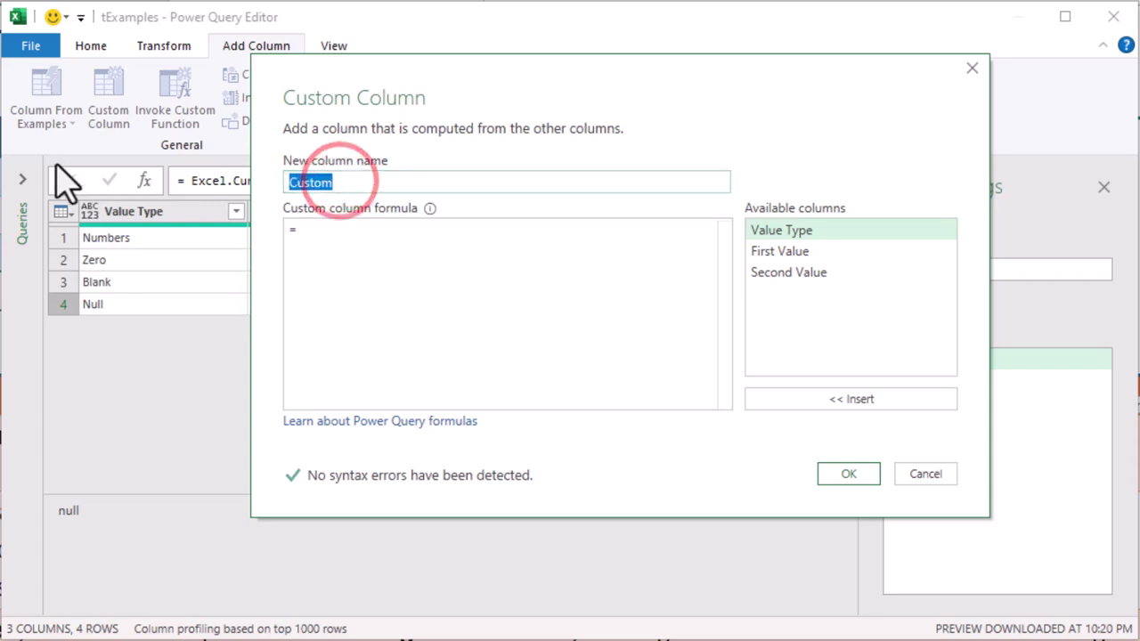
text(Sum)
click(401, 241)
double_click(801, 252)
text(+)
double_click(782, 274)
click(835, 477)
Check the Numbers and Zero rows' values, whose Sums come out as 3 and 1.
click(547, 352)
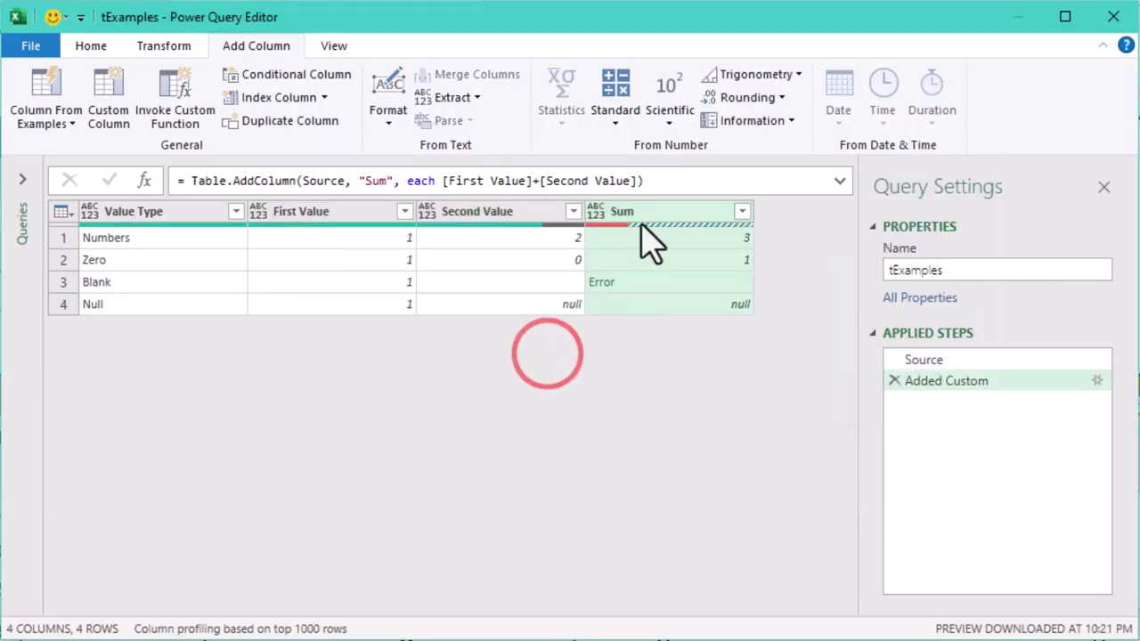
click(587, 238)
click(337, 239)
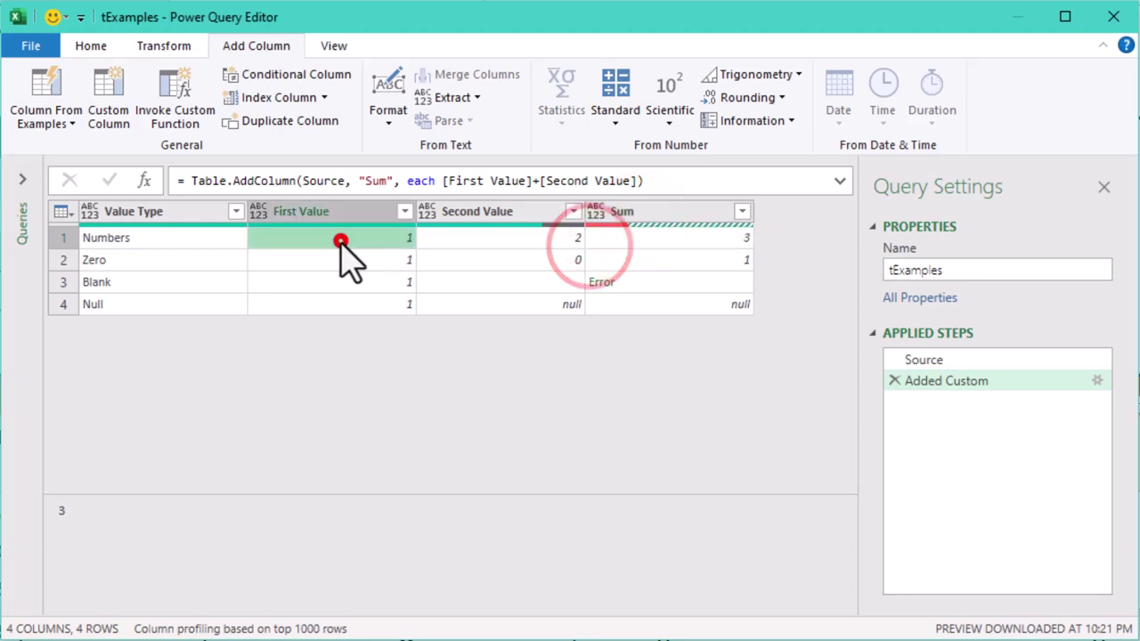
click(492, 228)
click(631, 237)
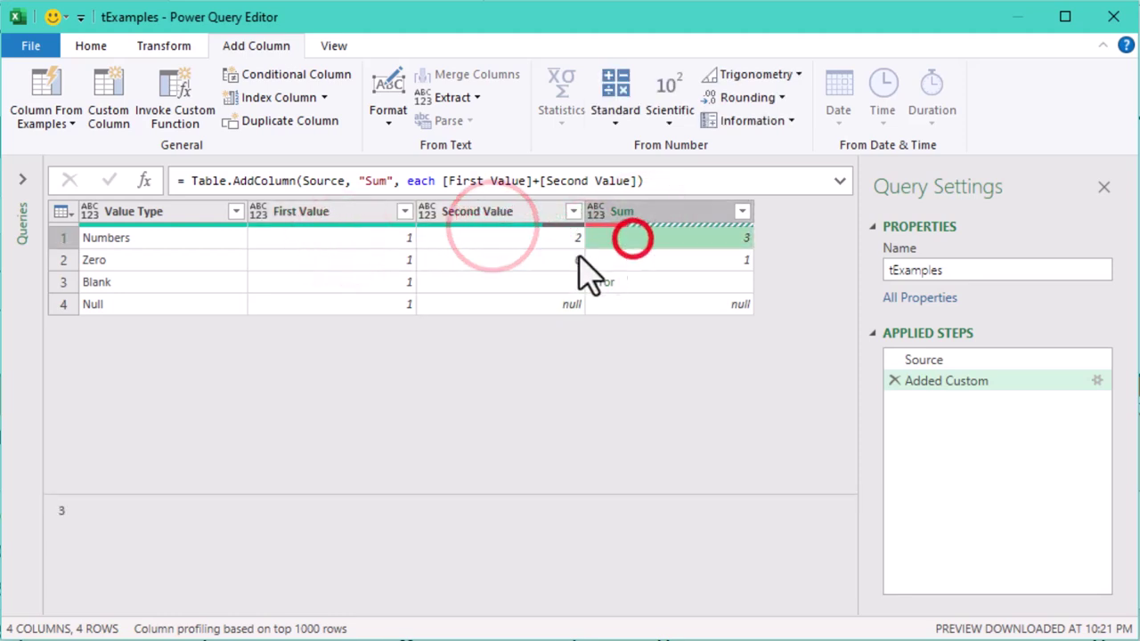
click(374, 260)
click(516, 257)
click(675, 256)
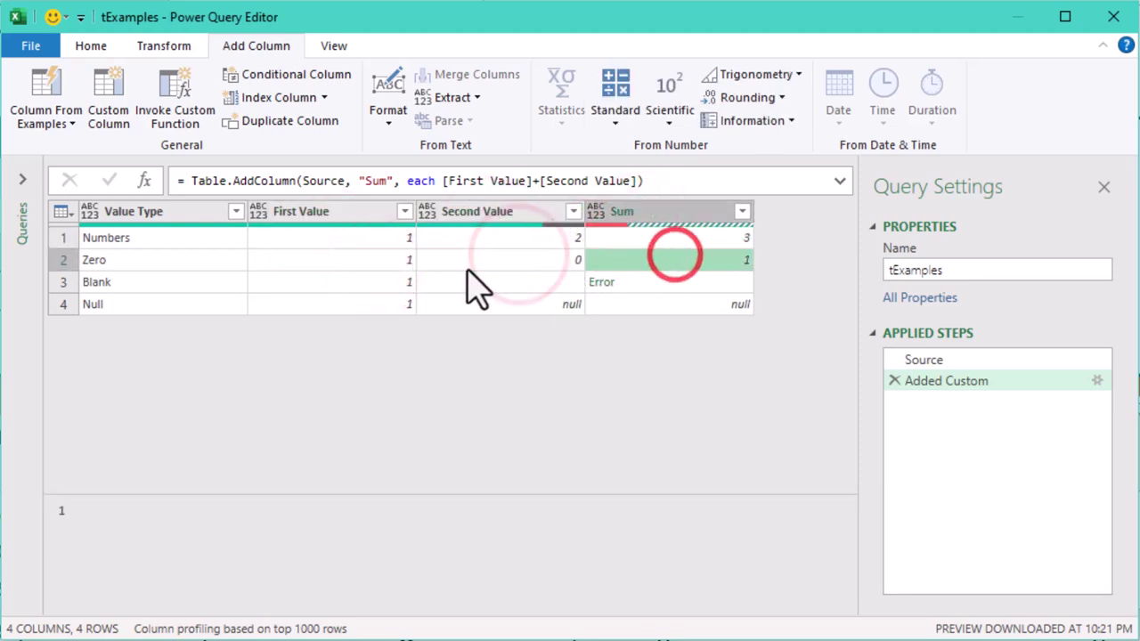
Inspect the Blank row and show its Sum error: + cannot combine Number and Text.
click(312, 284)
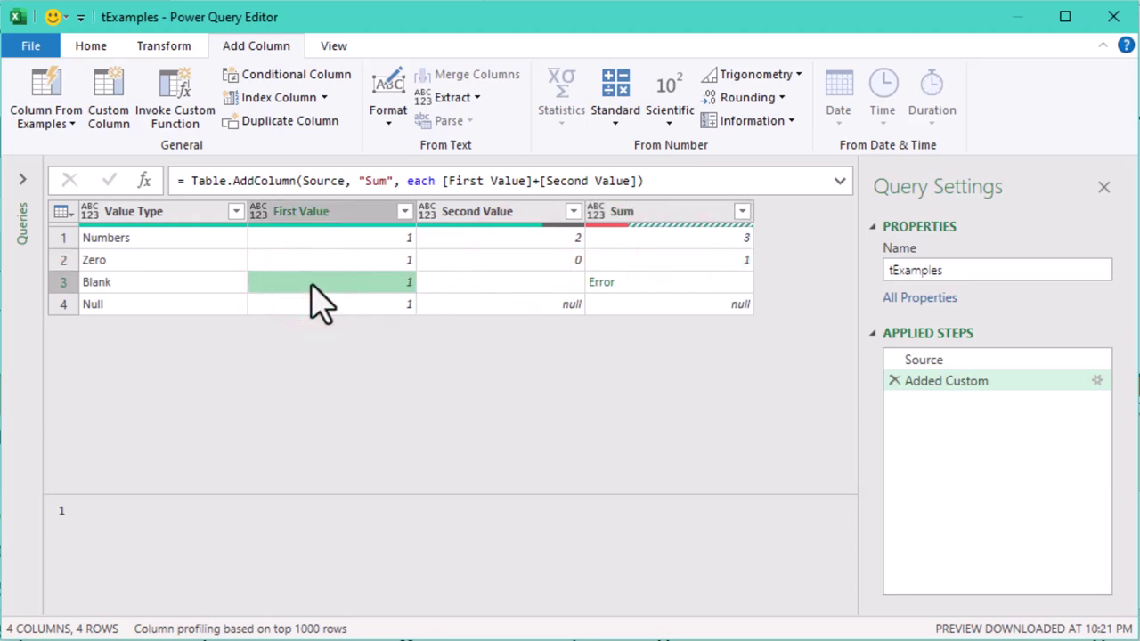
click(481, 284)
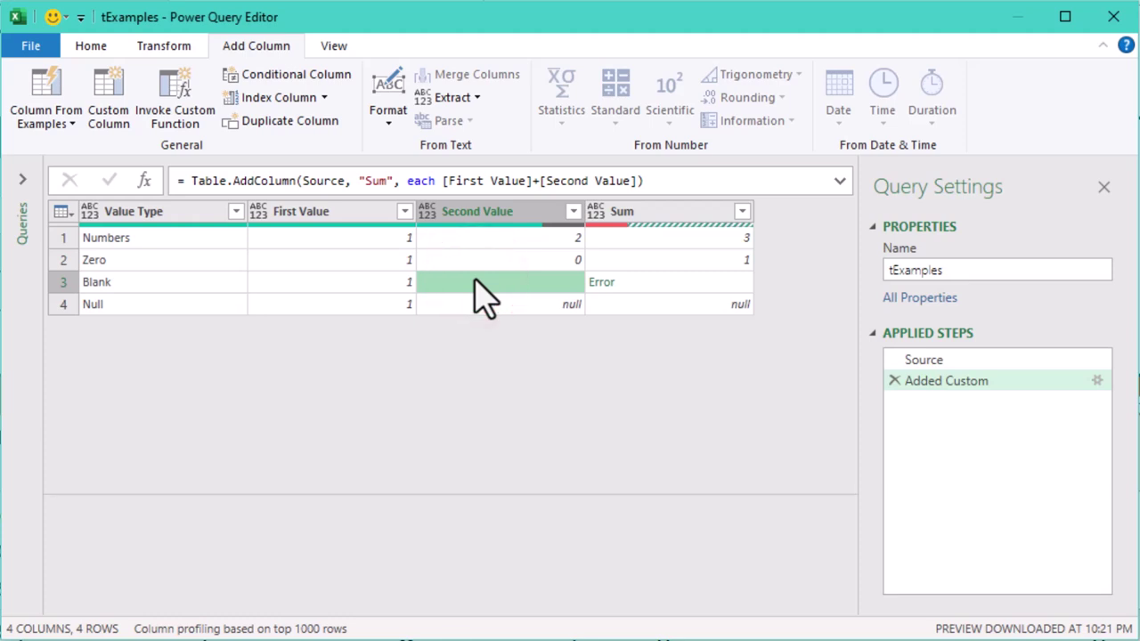
click(694, 282)
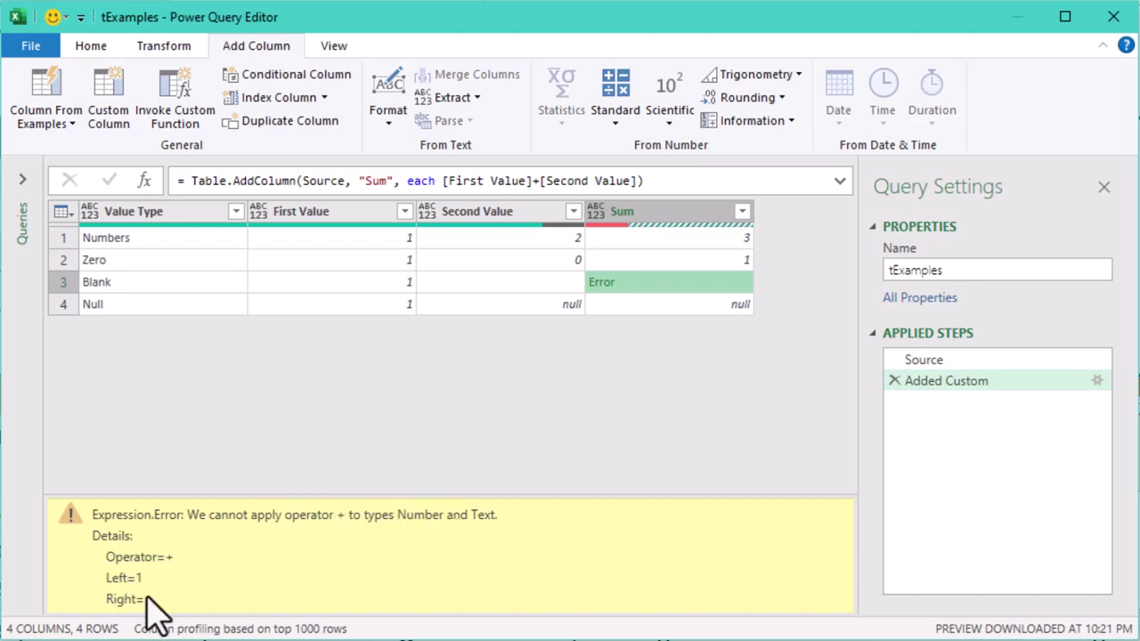
click(513, 307)
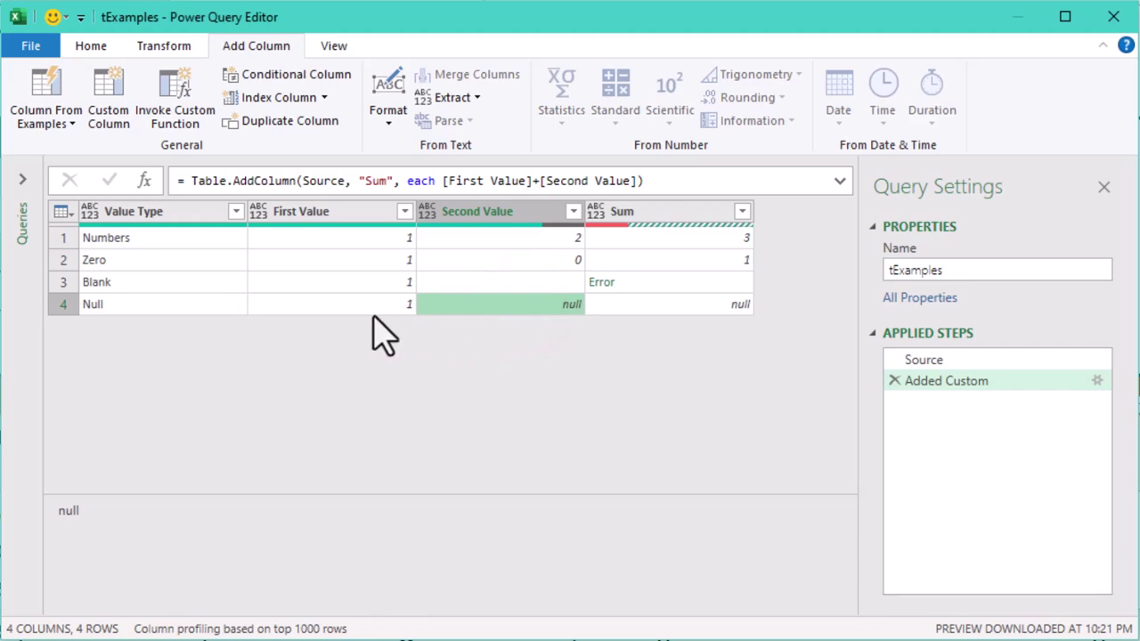
click(360, 306)
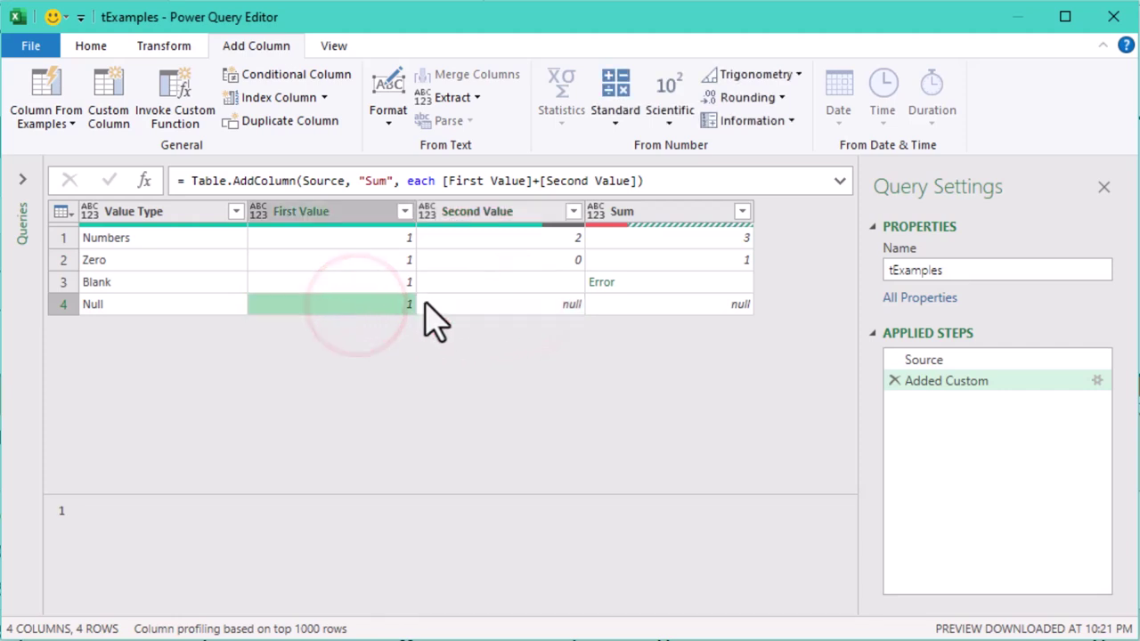
click(489, 306)
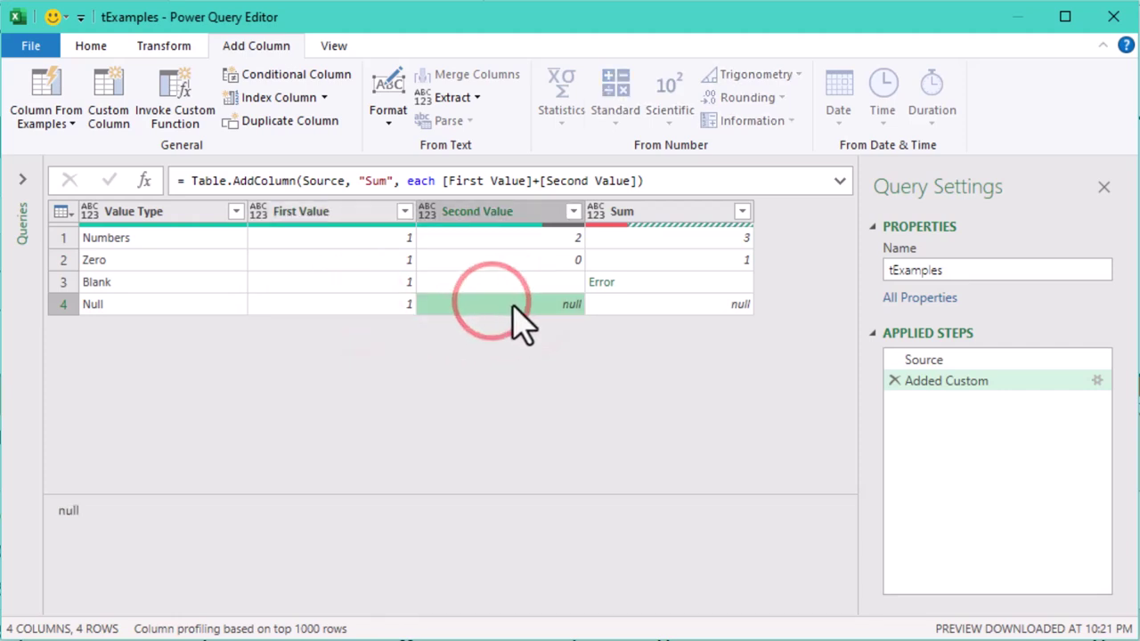
click(632, 311)
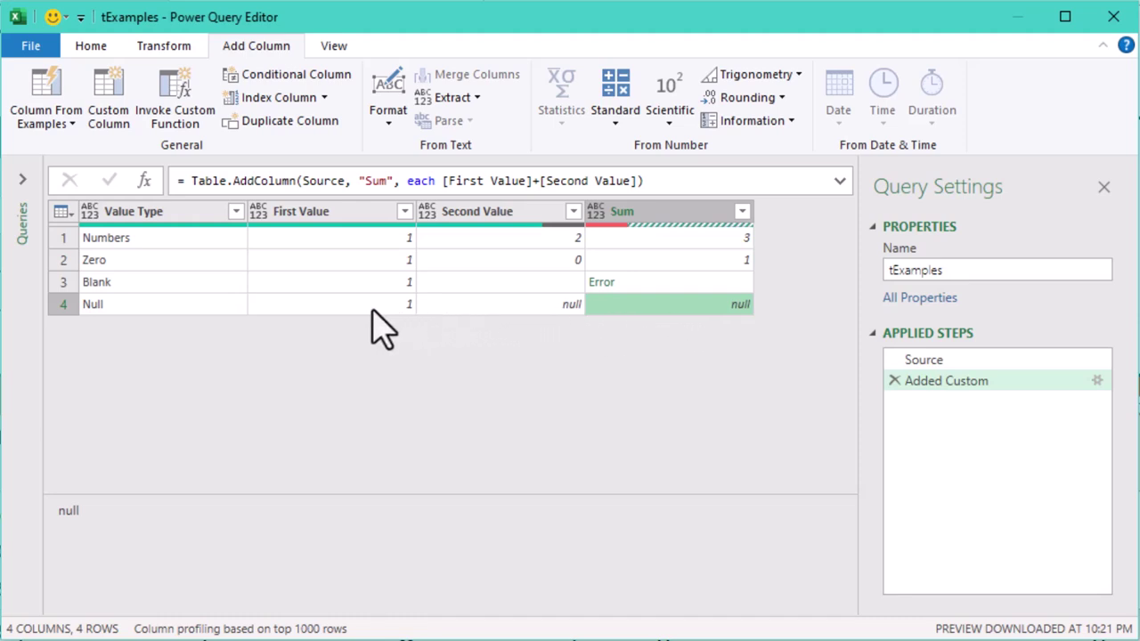
click(555, 304)
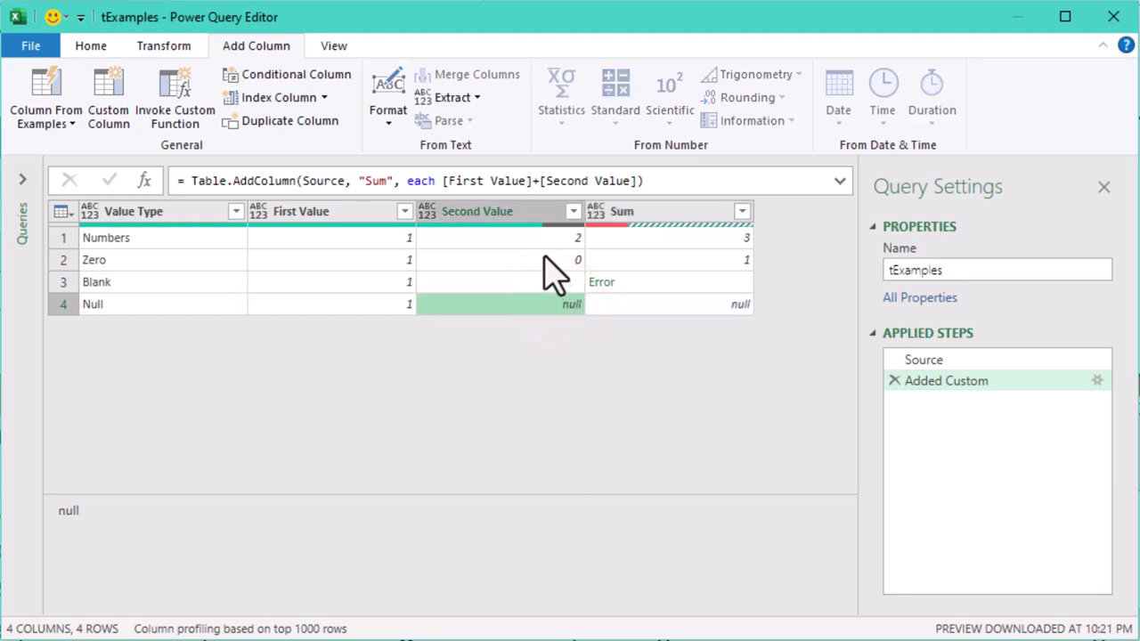
click(543, 257)
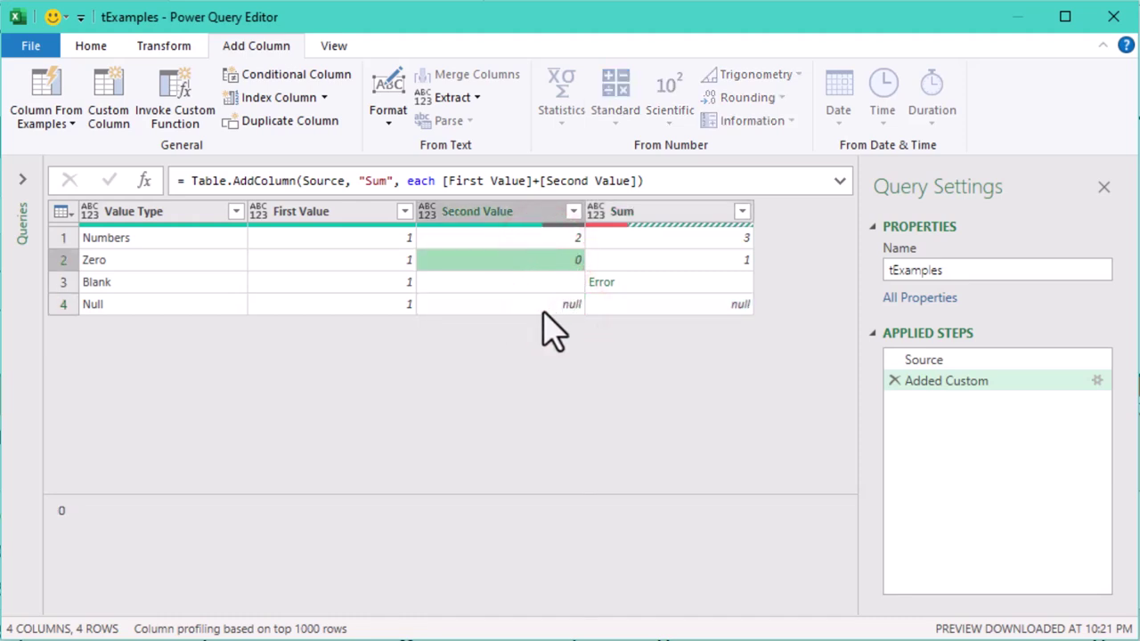
click(545, 305)
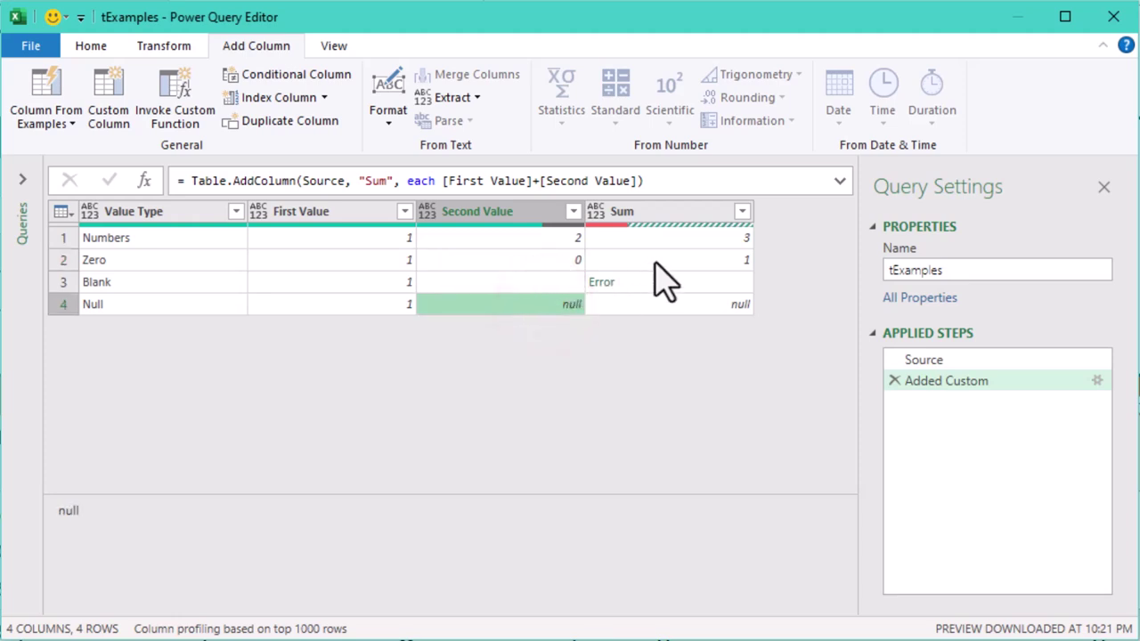
click(676, 311)
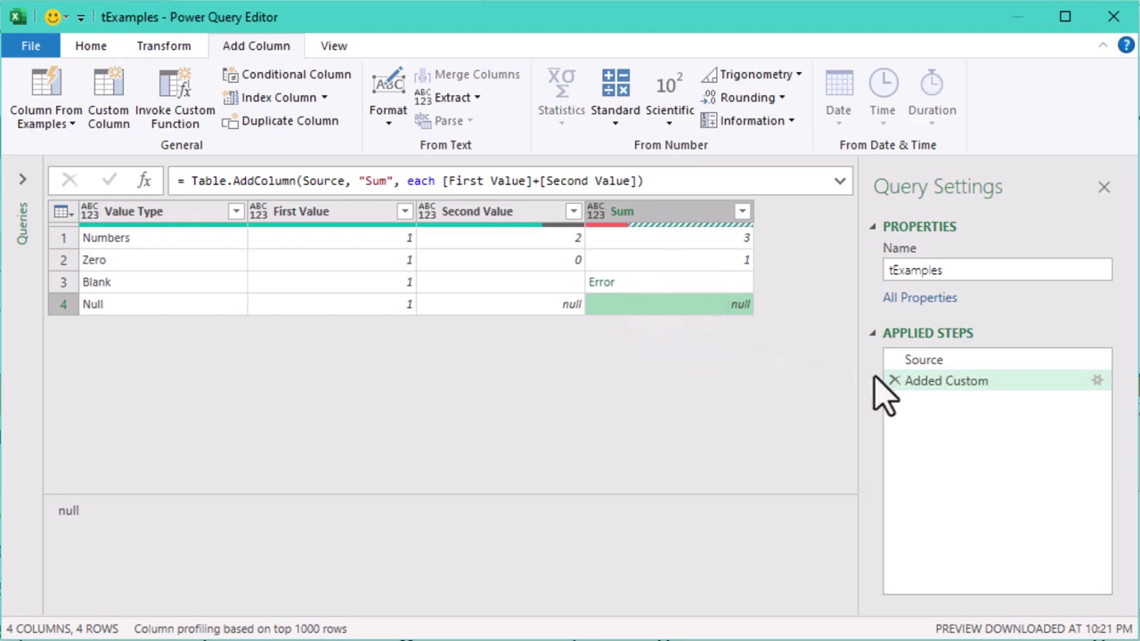
Insert a step after Source changing First Value and Second Value to Decimal Number.
click(957, 364)
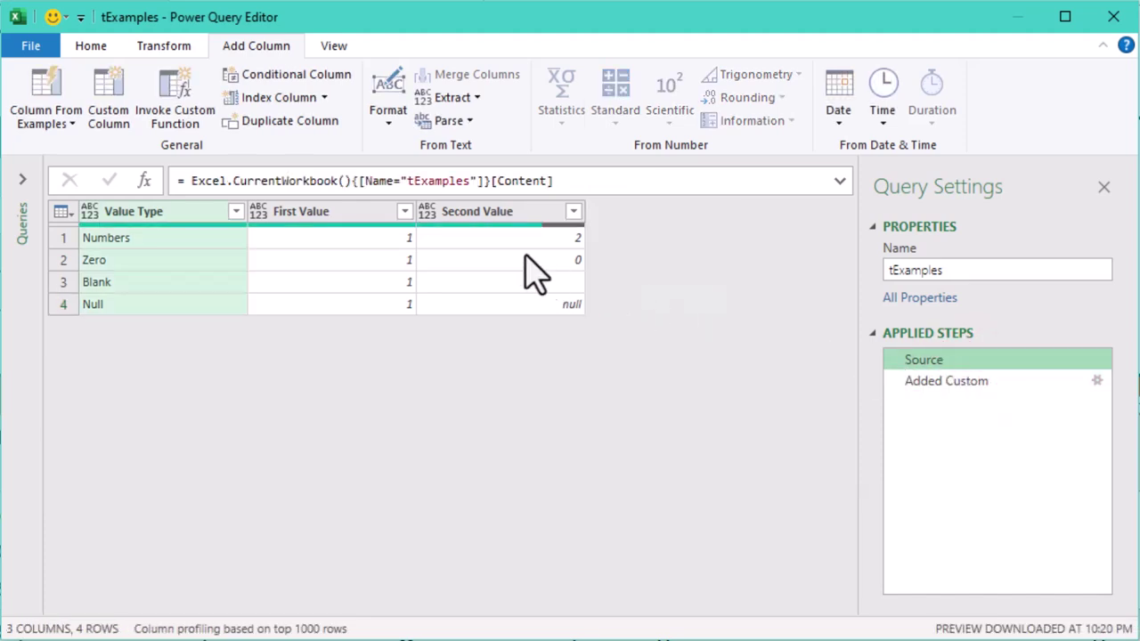
click(354, 233)
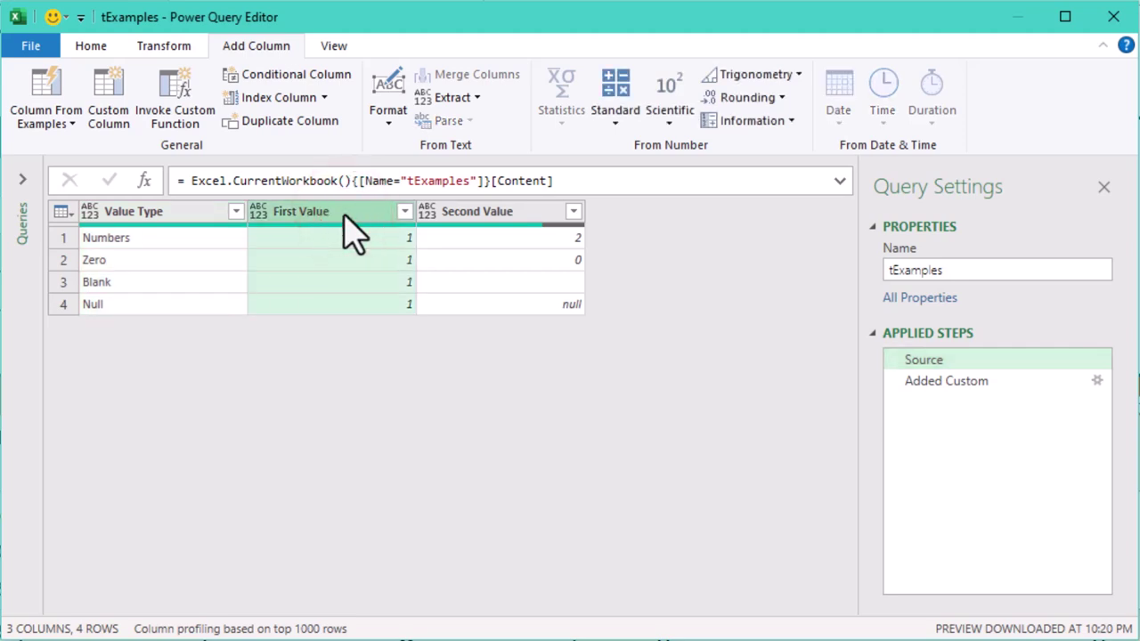
key(shift+Right)
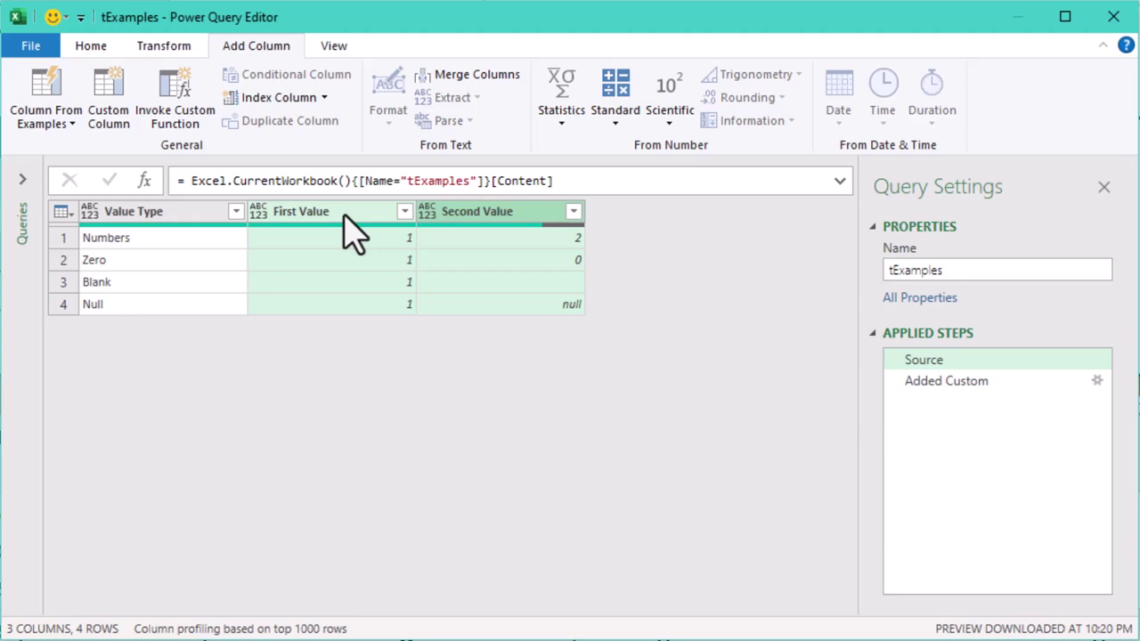
click(346, 213)
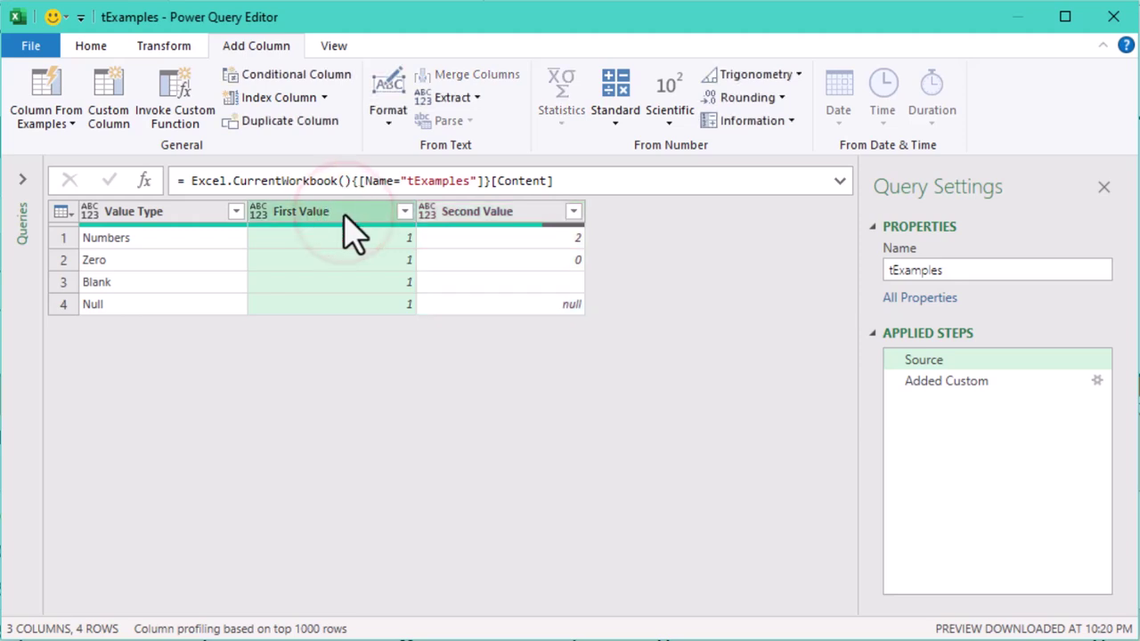
ctrl+click(441, 214)
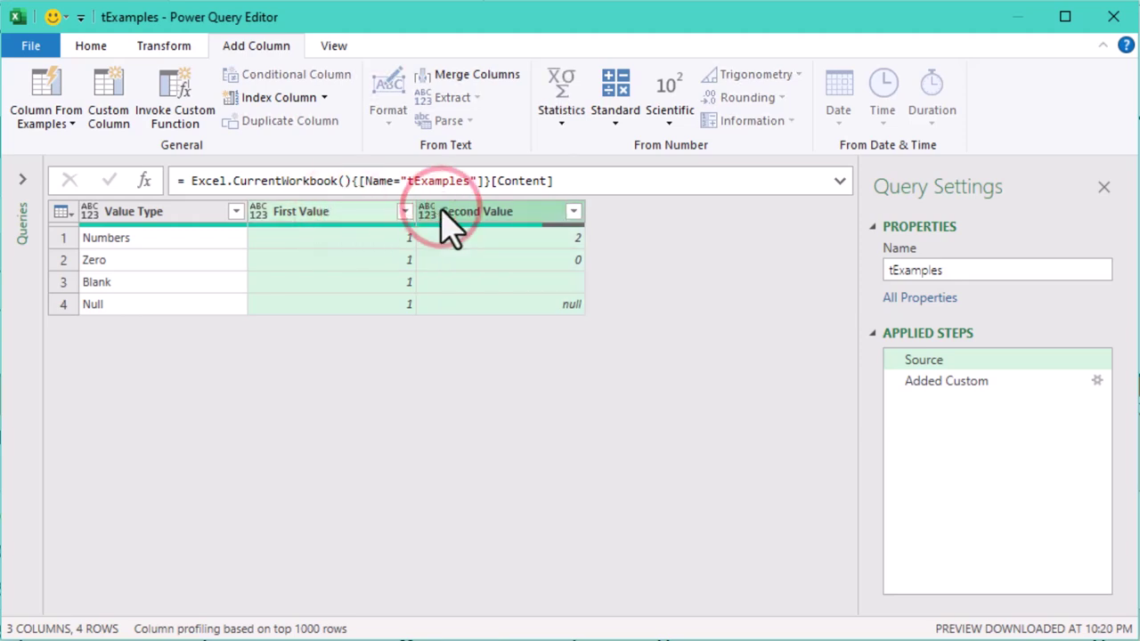
right_click(459, 216)
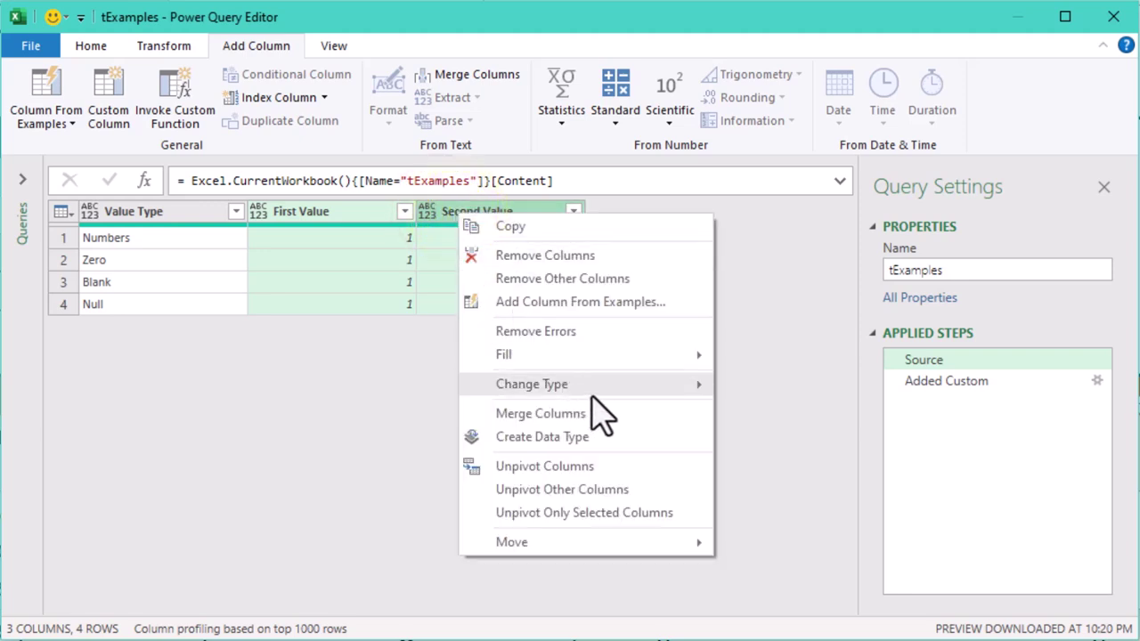
mouse_move(600, 399)
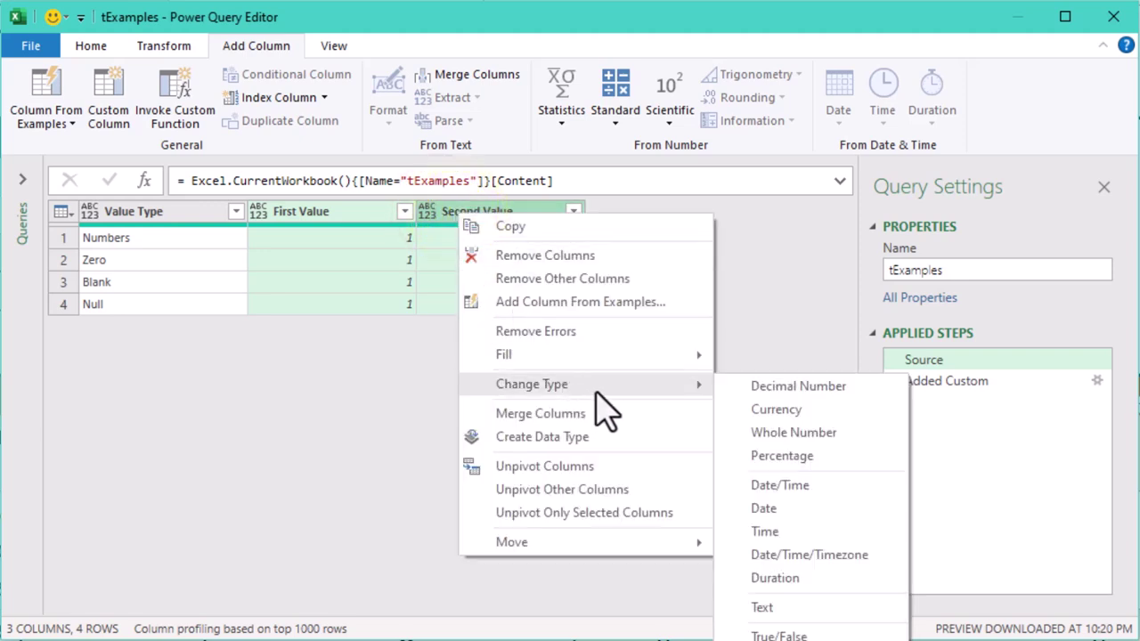
click(811, 392)
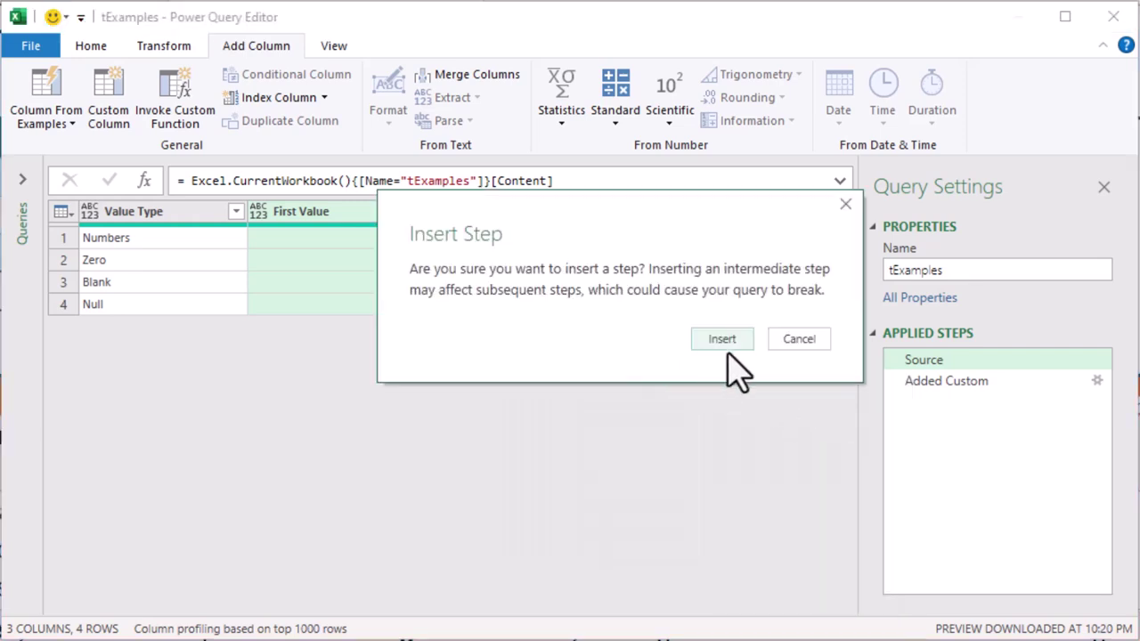
click(724, 341)
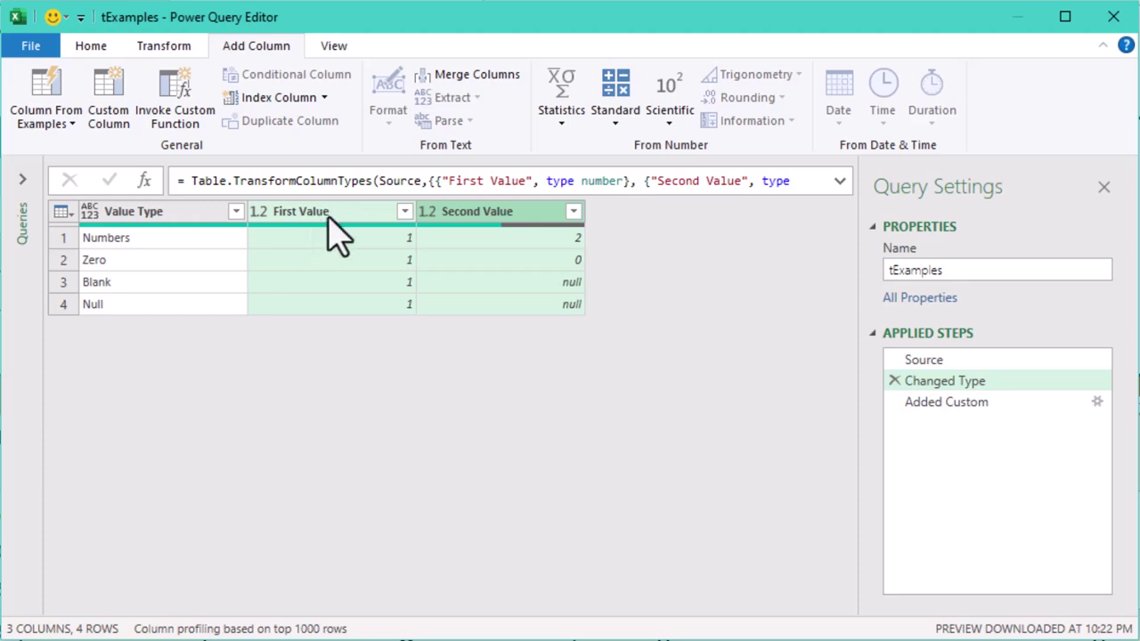
Insert a Replaced Value step that turns null into 0 in both value columns.
right_click(356, 212)
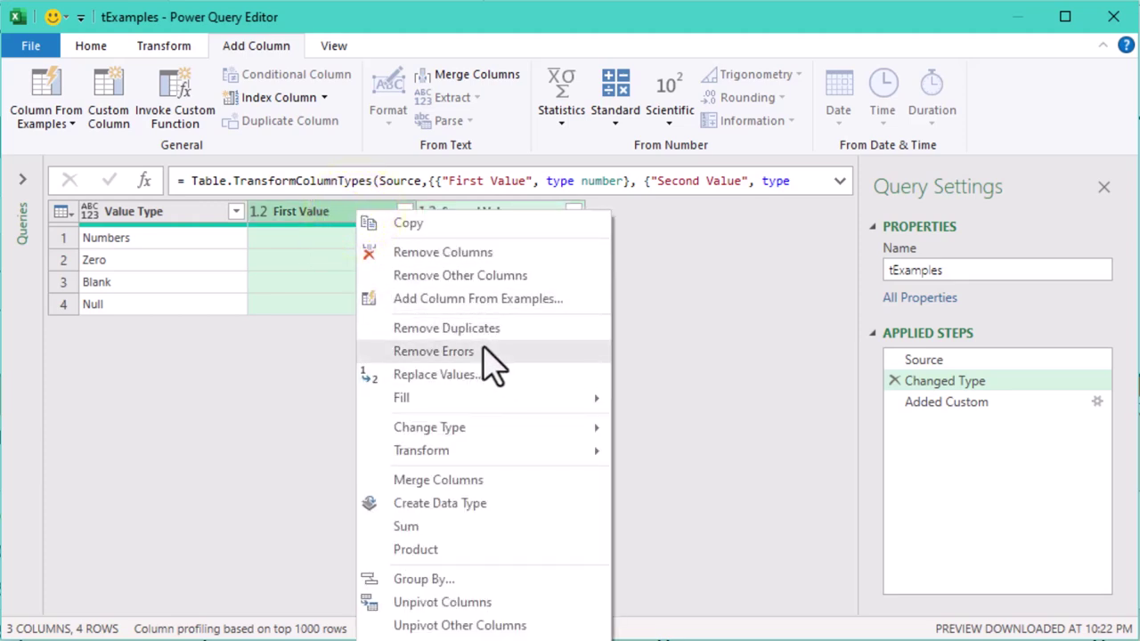
click(470, 374)
click(720, 340)
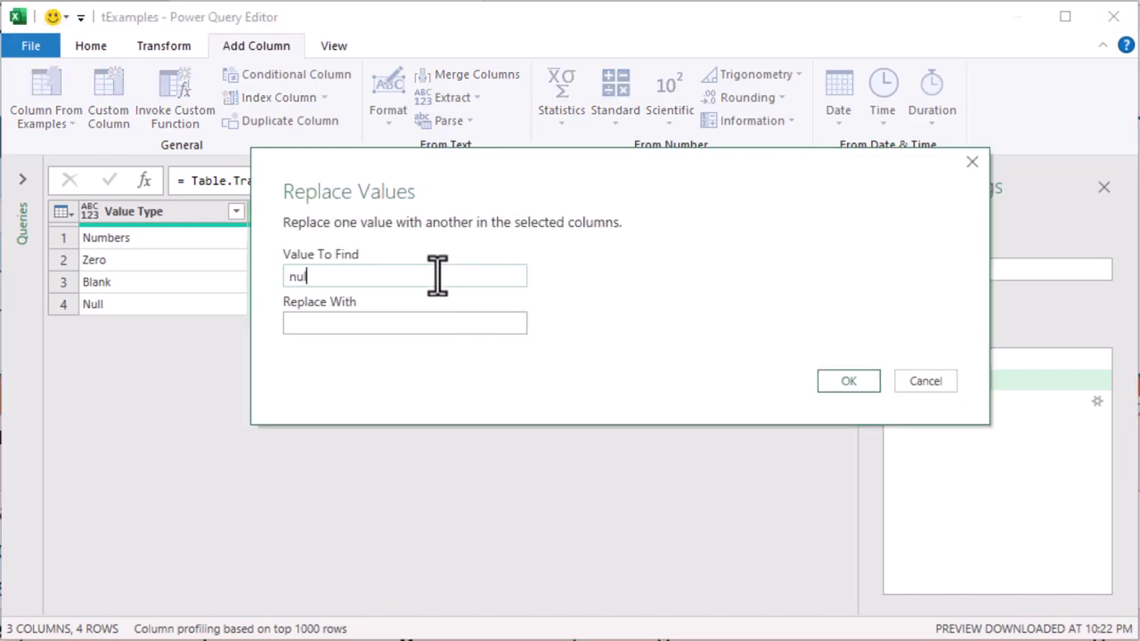
click(439, 323)
text(0)
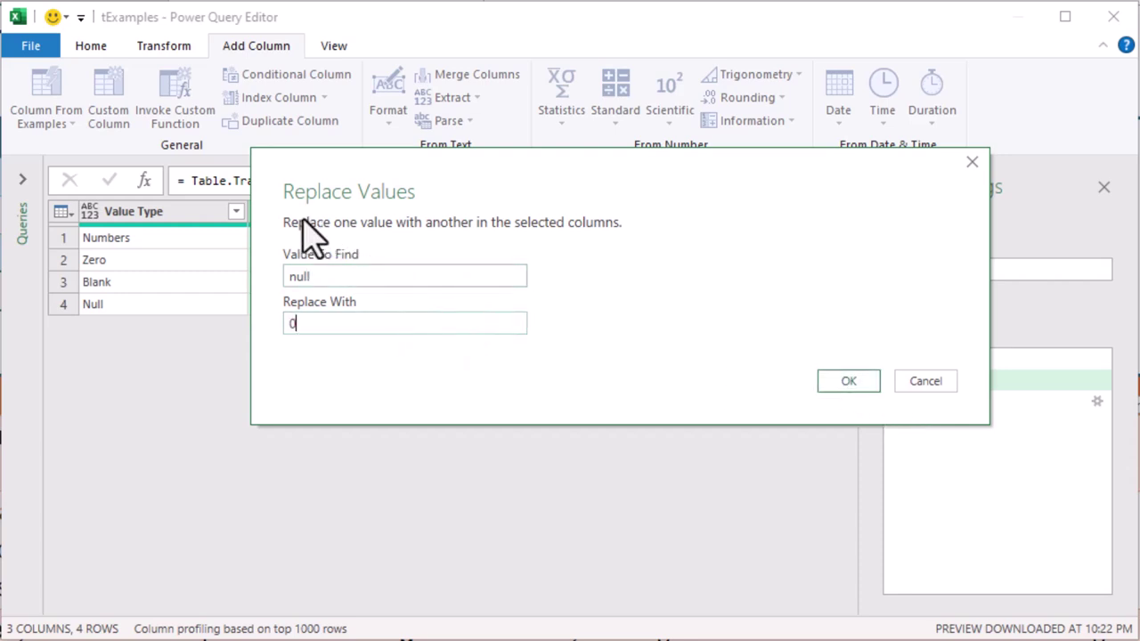
click(846, 381)
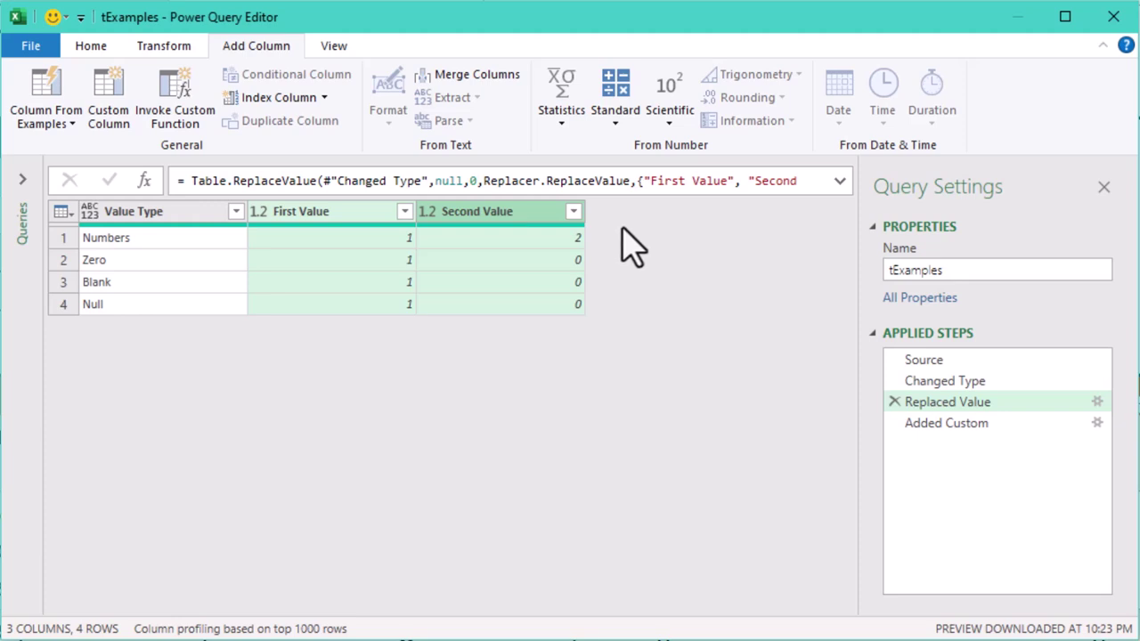
Select the Added Custom step to see the recalculated Sum column: 3, 1, 1, 1.
click(960, 427)
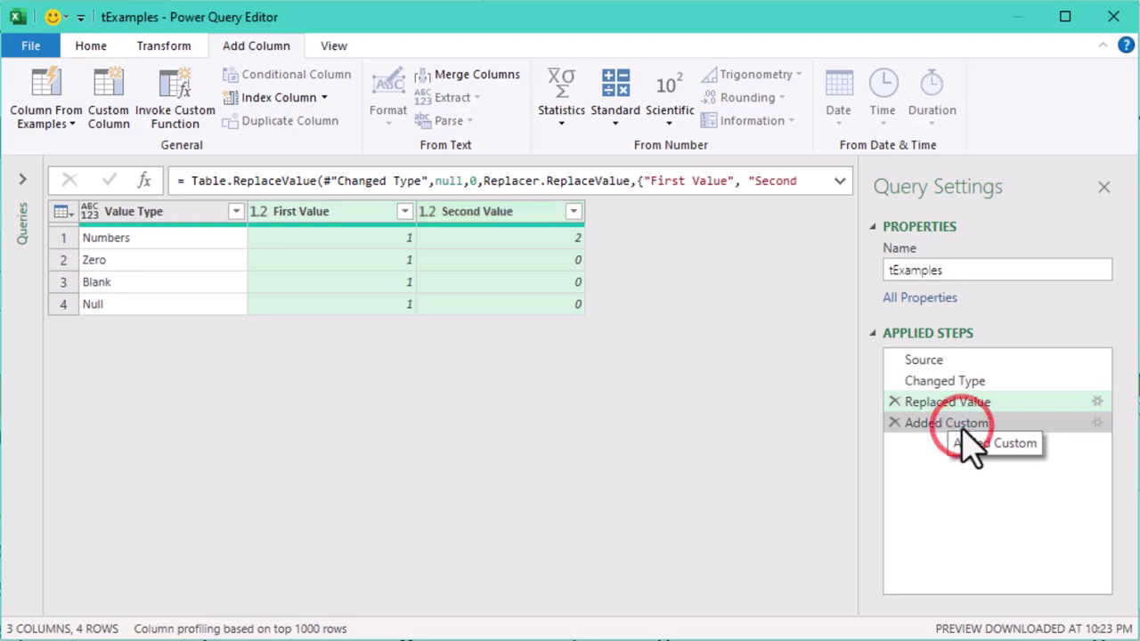